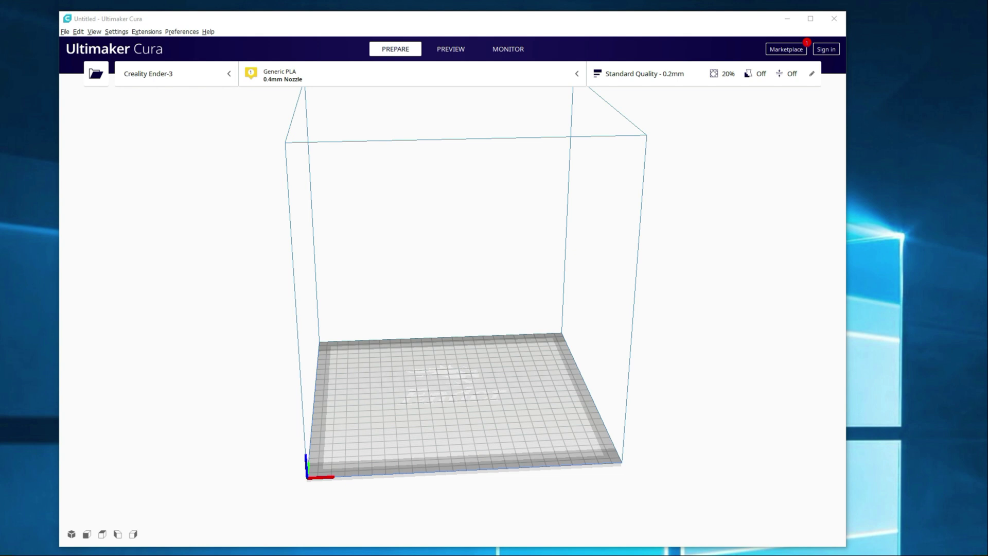
# - Drop the CE3_StrengthTest STL onto the Ender-3 build plate and zoom in on it
pyautogui.moveTo(410, 371); pyautogui.dragTo(429, 403)
pyautogui.scroll(2, 485, 422)
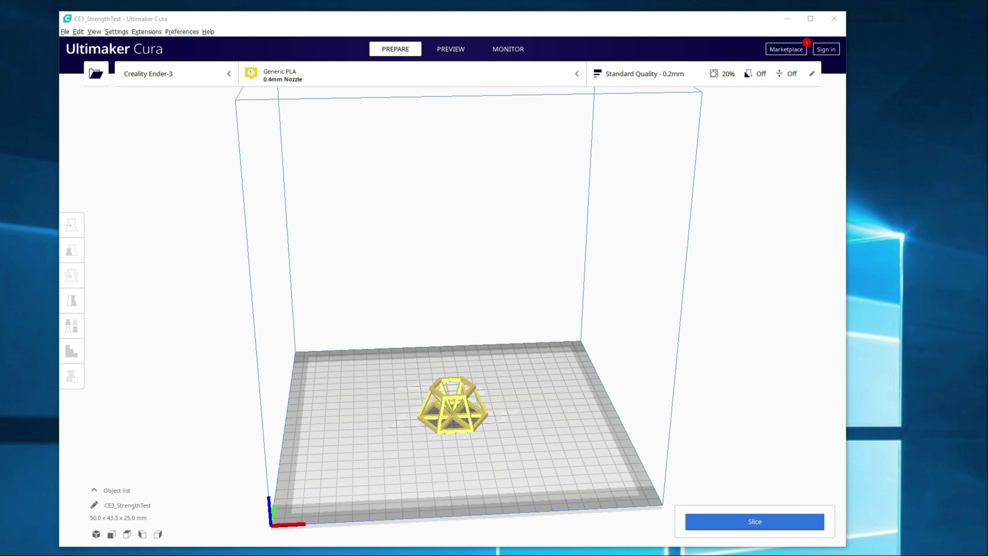
# - Switch the print settings to Custom and bring up the Quality values, such as 0.2 mm layer height
pyautogui.click(649, 84)
pyautogui.scroll(5, 762, 246)
pyautogui.scroll(10, 761, 253)
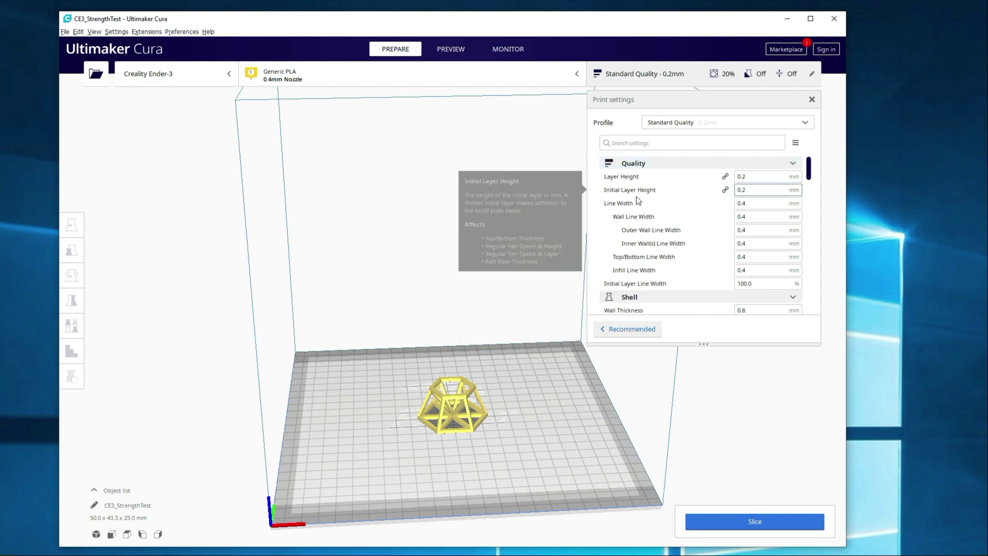
pyautogui.moveTo(759, 199)
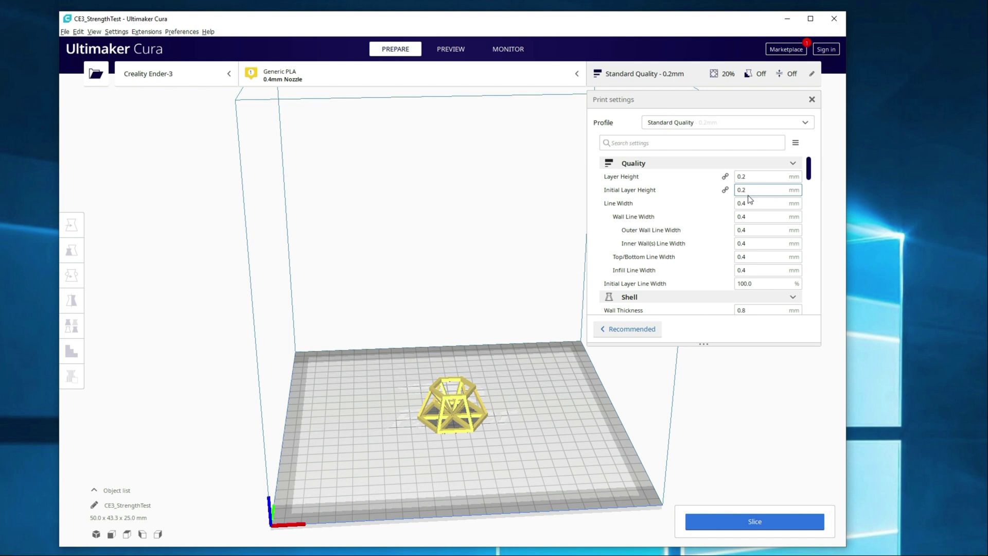
pyautogui.moveTo(618, 287)
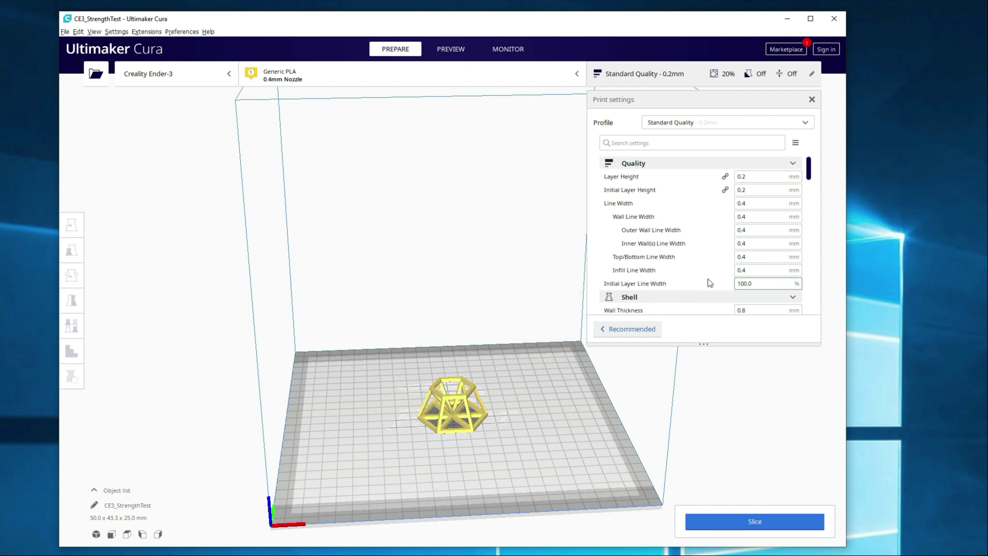
# - Collapse Quality and change Shell Top Layers and Bottom Layers from 4 to 3
pyautogui.click(793, 164)
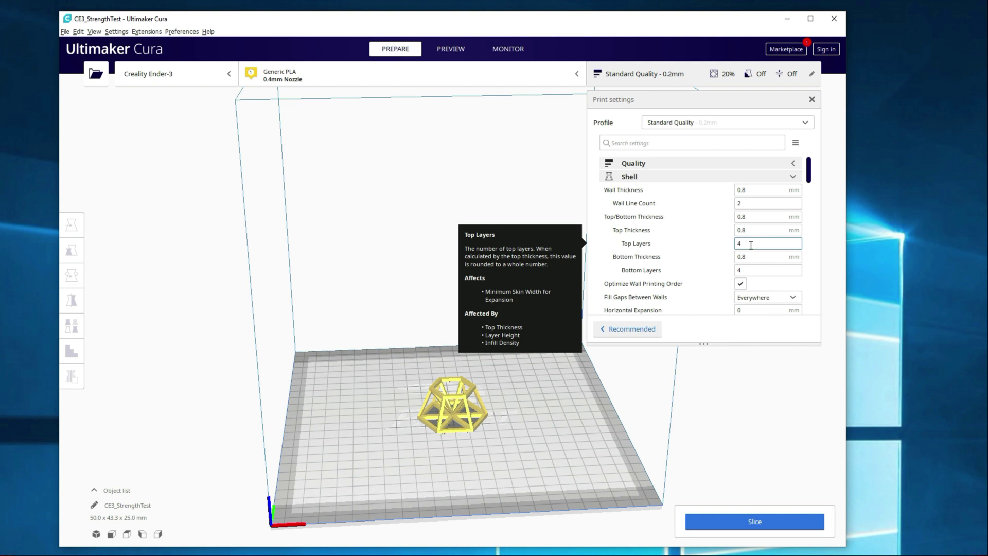
pyautogui.moveTo(750, 246); pyautogui.dragTo(714, 247)
pyautogui.write('3')
pyautogui.doubleClick(761, 273)
pyautogui.write('3')
pyautogui.scroll(-1, 682, 210)
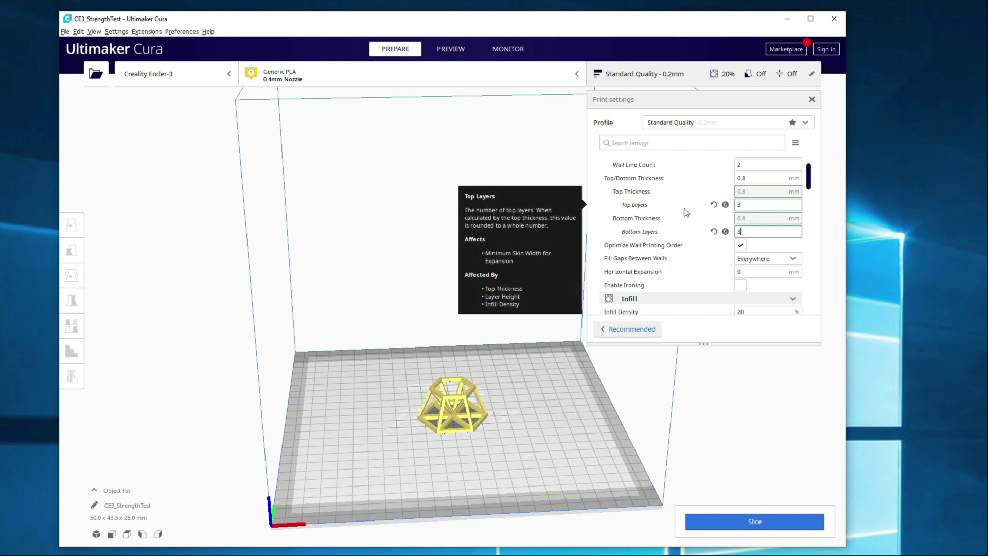
pyautogui.scroll(1, 684, 211)
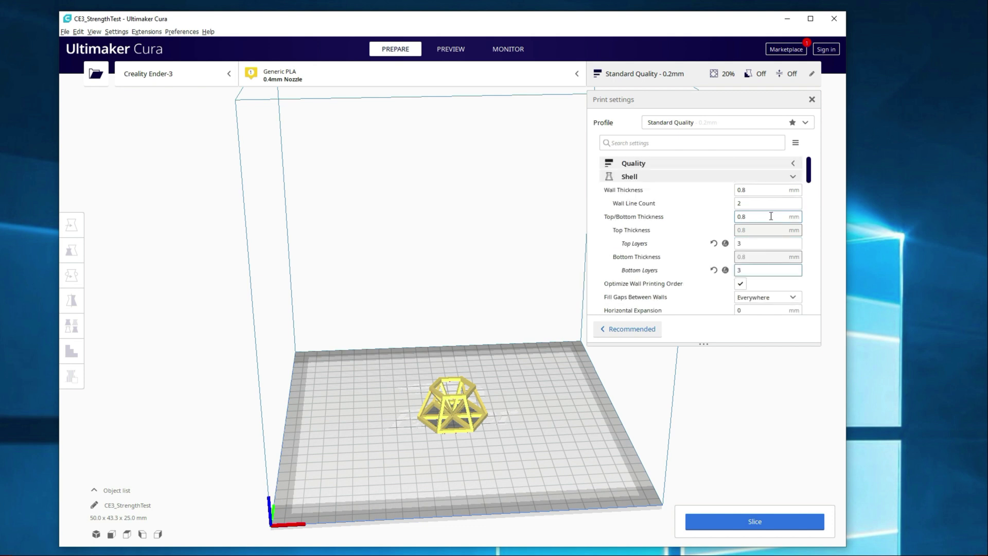
# - Collapse Shell, Infill and Material to reveal Speed values: 50 mm/s print, 150 mm/s travel
pyautogui.click(792, 177)
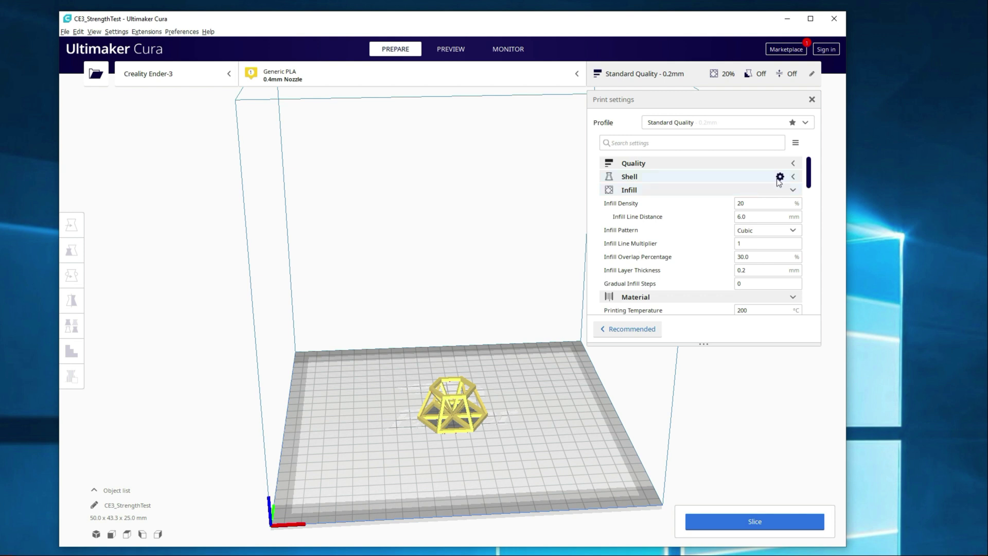
pyautogui.click(793, 190)
pyautogui.click(792, 203)
pyautogui.scroll(-1, 720, 247)
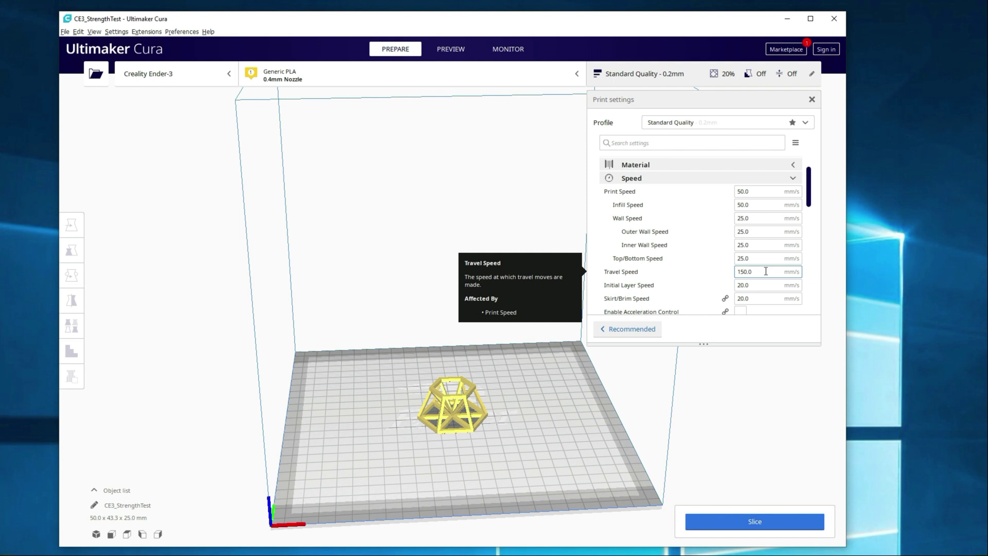
# - Collapse Speed and Travel and inspect Cooling: Fan Speed 100%, Initial Fan Speed 0%
pyautogui.click(793, 178)
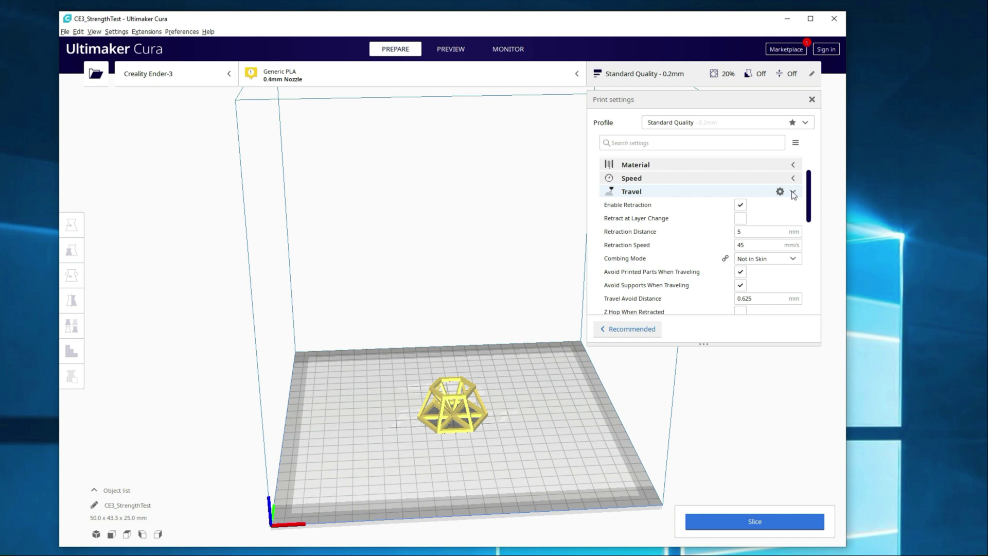
pyautogui.click(793, 192)
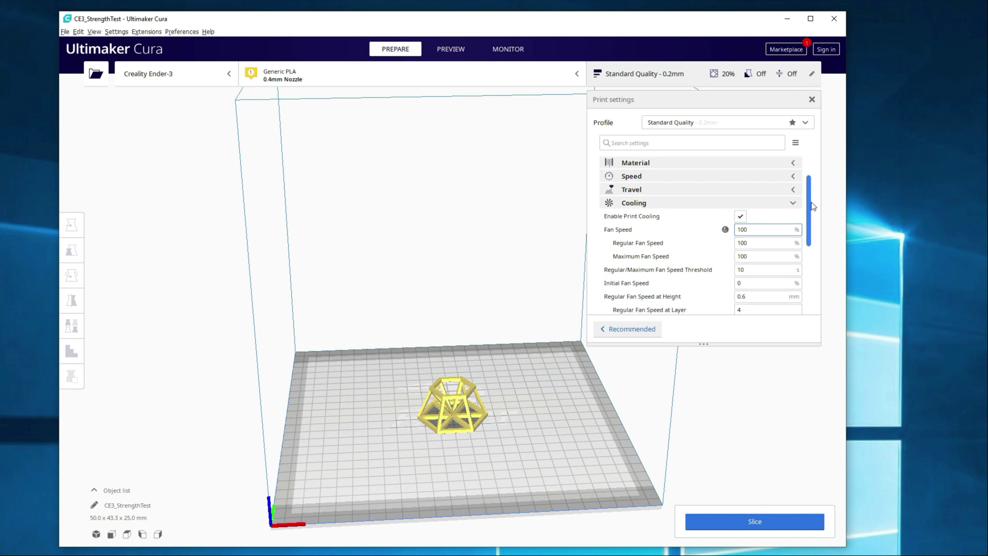
pyautogui.moveTo(812, 205); pyautogui.dragTo(806, 222)
pyautogui.click(752, 249)
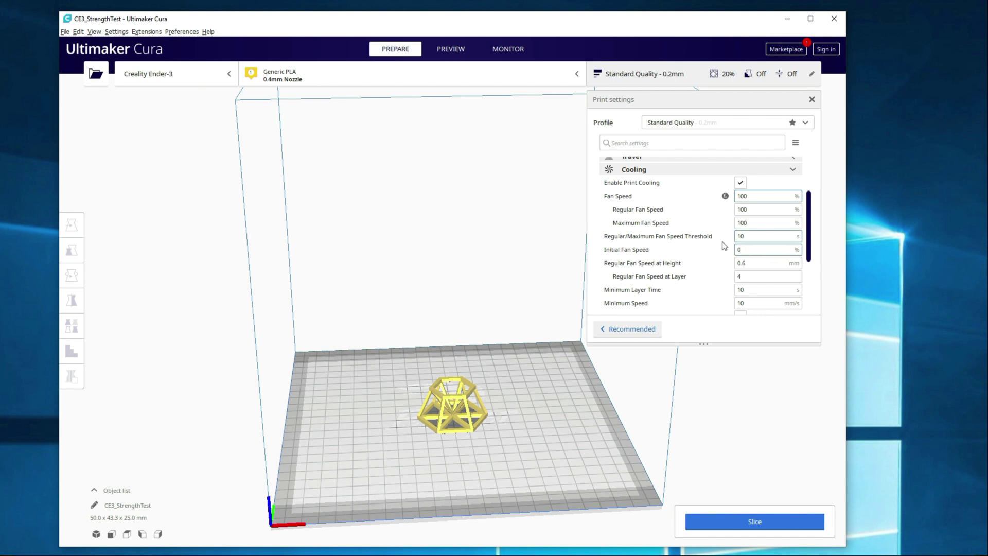
# - Collapse Cooling and Support, keep Skirt as the adhesion type, and slice the model
pyautogui.click(792, 169)
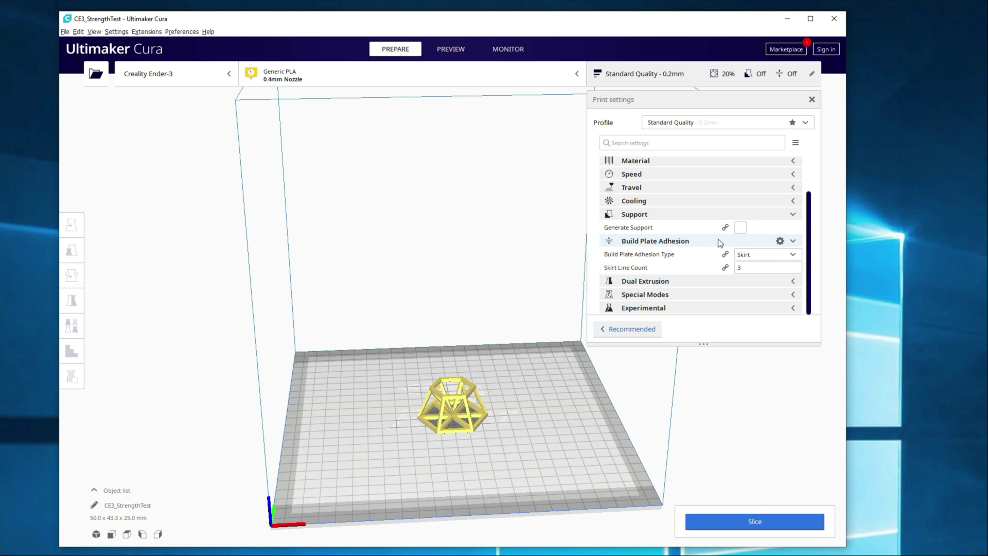
pyautogui.click(793, 214)
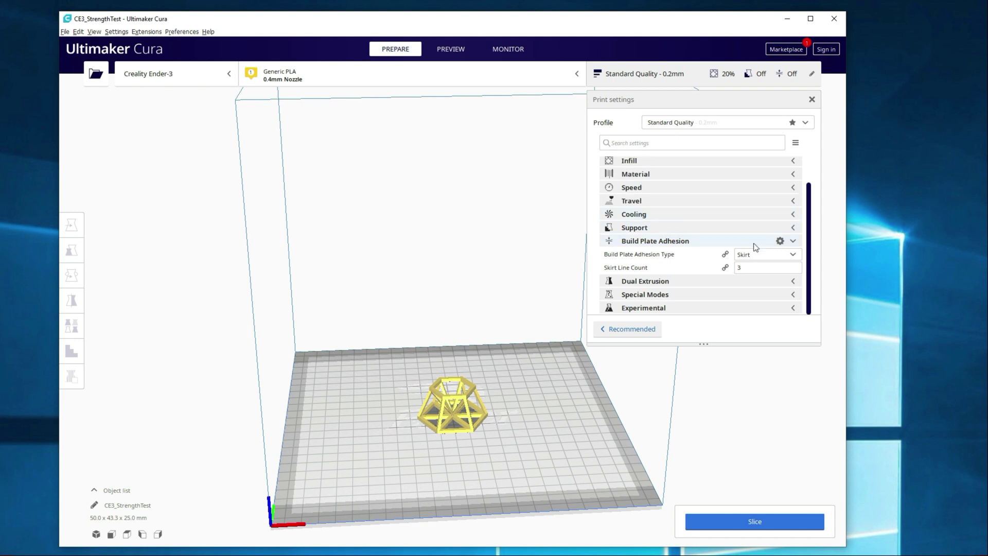
pyautogui.click(789, 254)
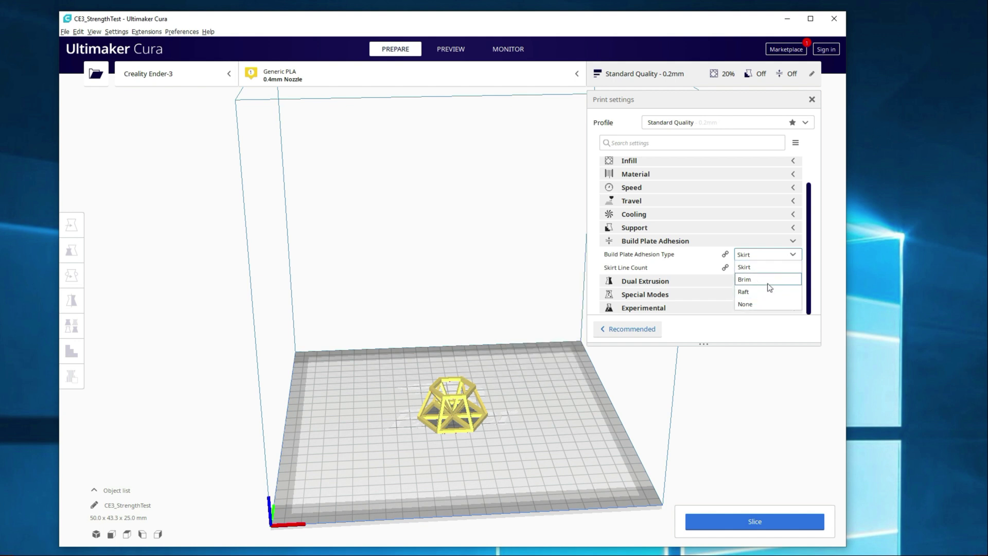
pyautogui.click(705, 250)
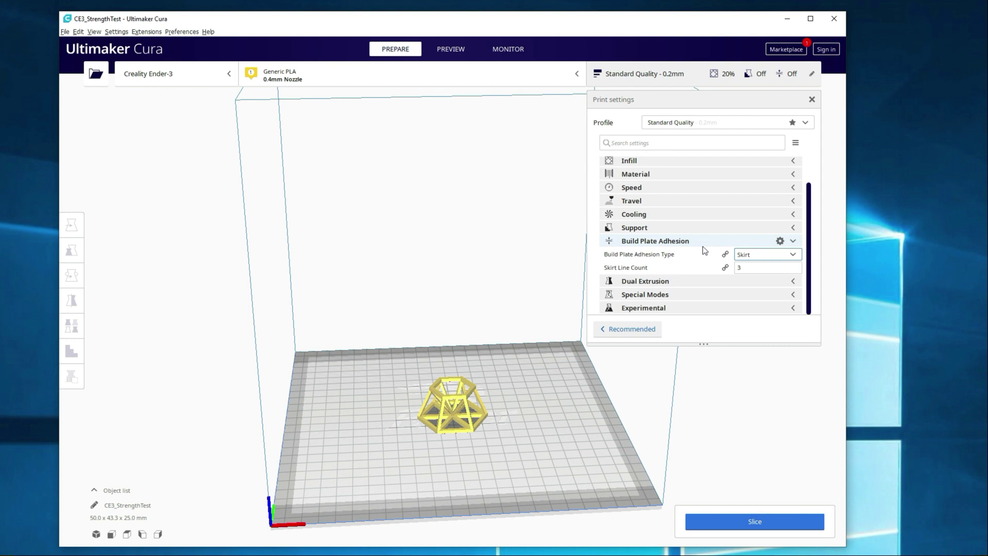
pyautogui.moveTo(703, 269)
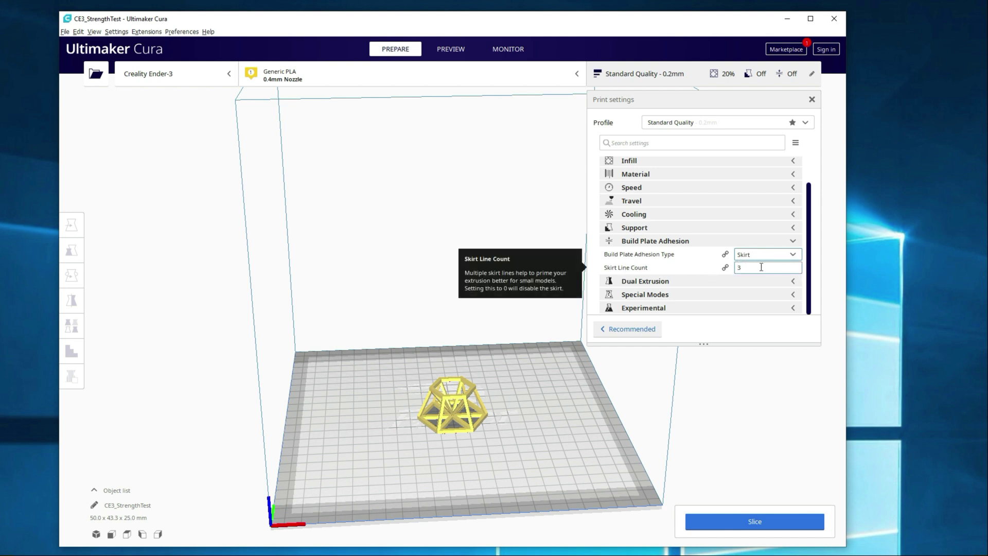
pyautogui.click(755, 522)
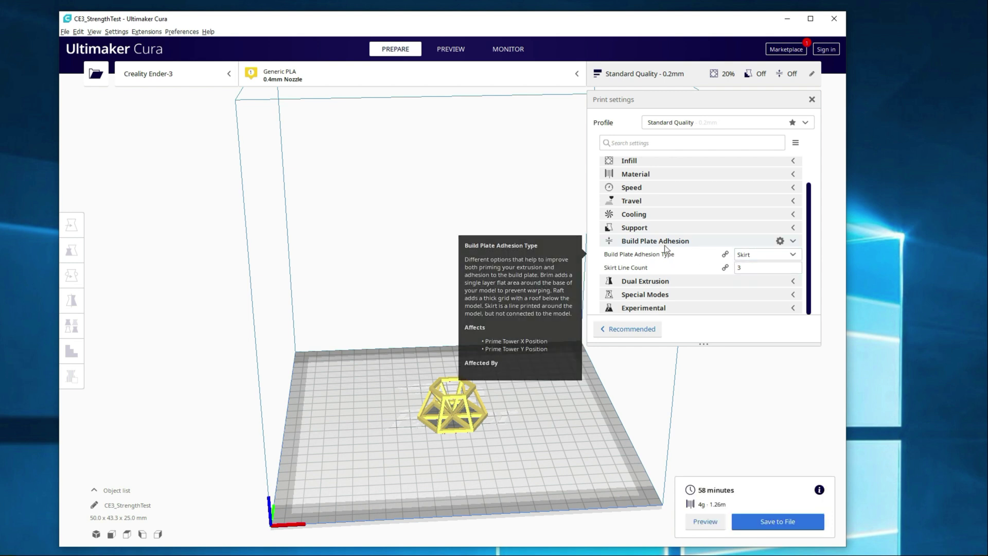
# - Preview the sliced layers from above, showing only the bottom layers with the skirt
pyautogui.click(451, 52)
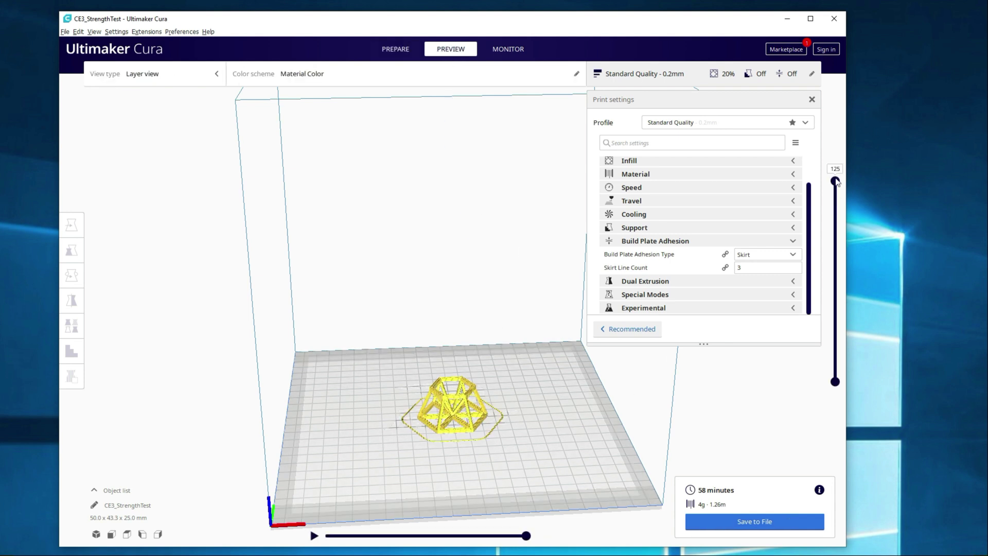
pyautogui.scroll(2, 442, 430)
pyautogui.scroll(4, 508, 473)
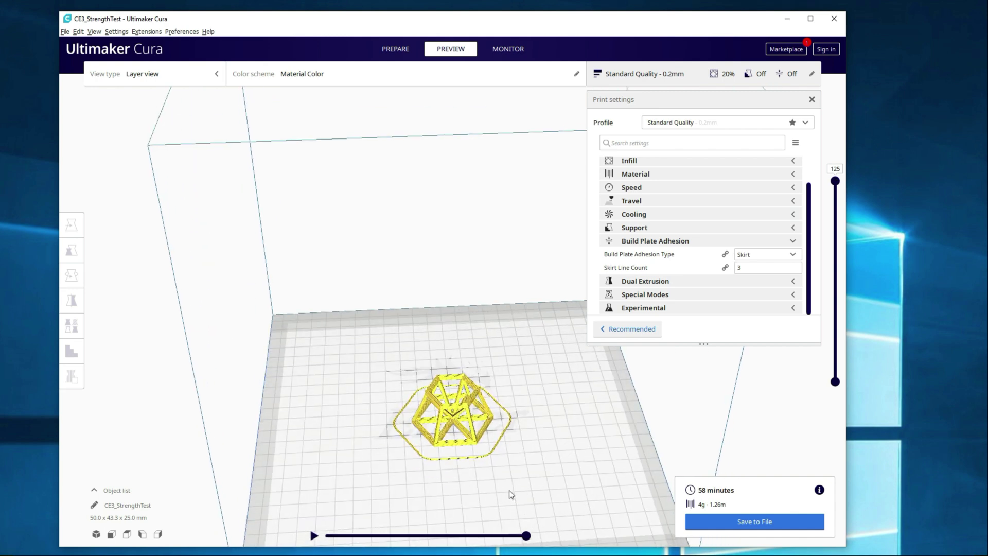
pyautogui.moveTo(562, 483); pyautogui.dragTo(551, 502, button='right')
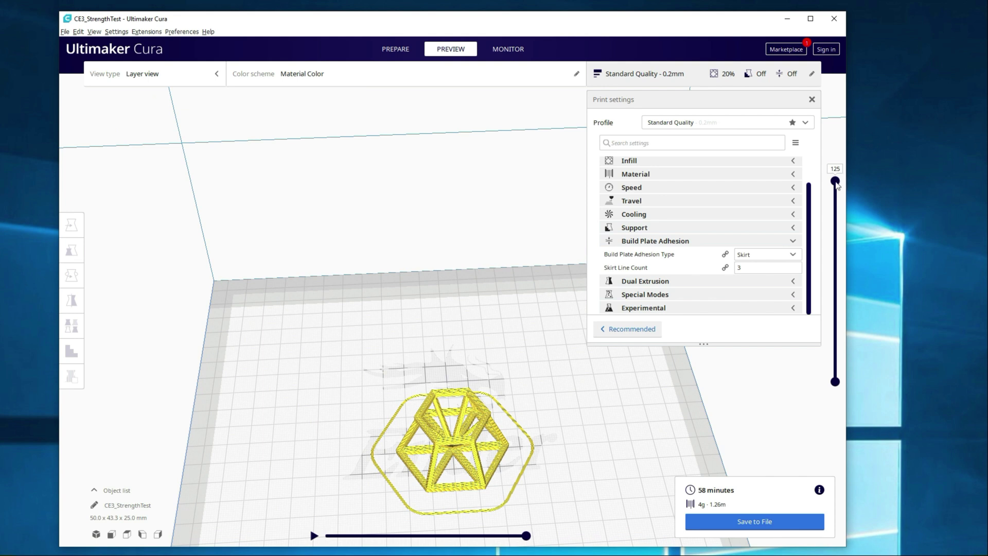
pyautogui.moveTo(834, 181); pyautogui.dragTo(834, 370)
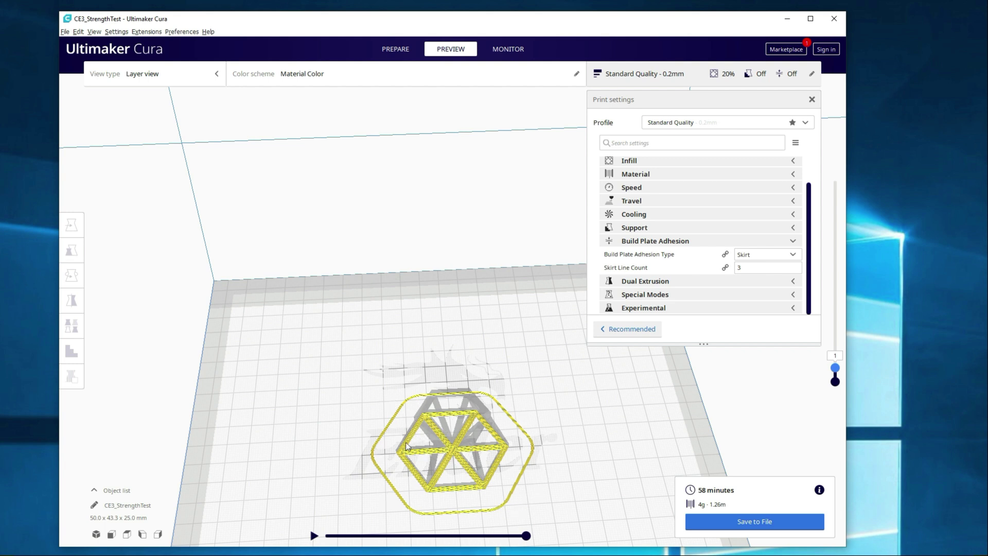
# - Set Skirt Line Count to 5 and re-slice for 58 minutes and 1.28m of filament
pyautogui.click(766, 268)
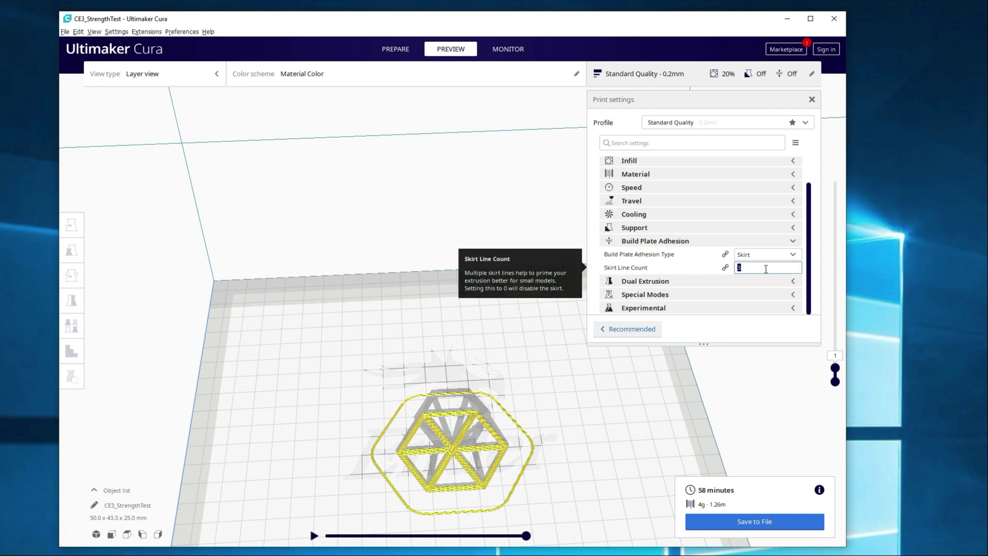
pyautogui.write('5')
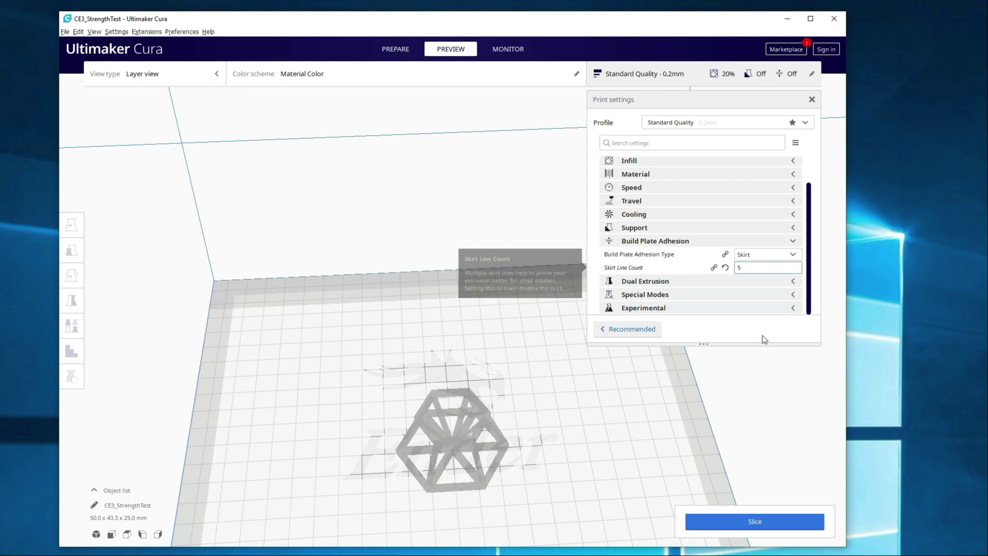
pyautogui.click(745, 524)
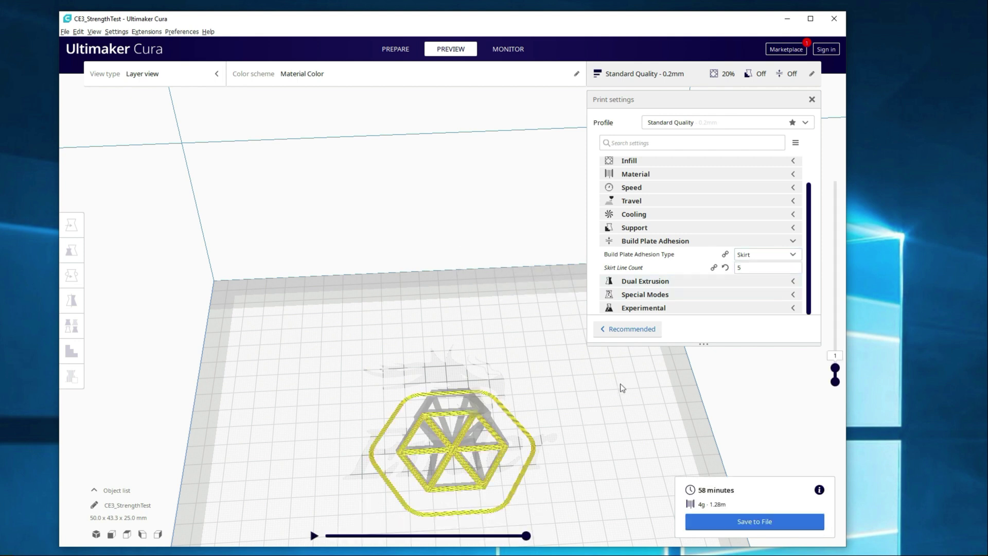
# - Switch the adhesion type to Brim and slice with the default brim settings
pyautogui.click(758, 259)
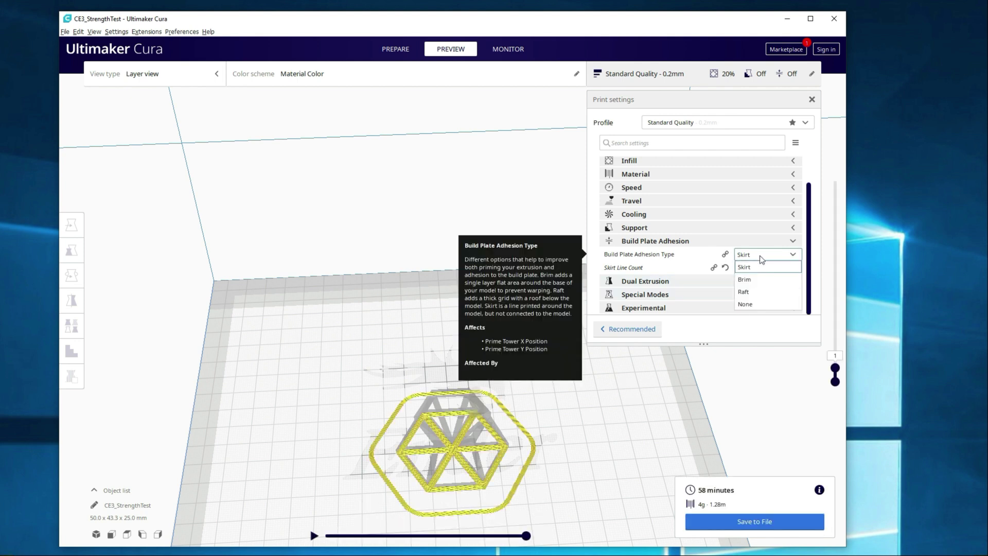
pyautogui.click(753, 280)
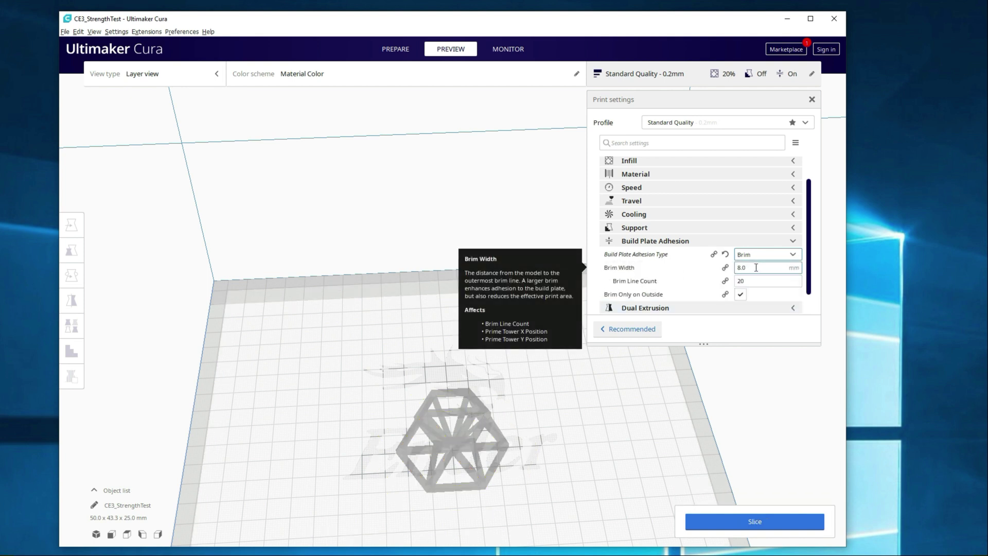
pyautogui.click(763, 281)
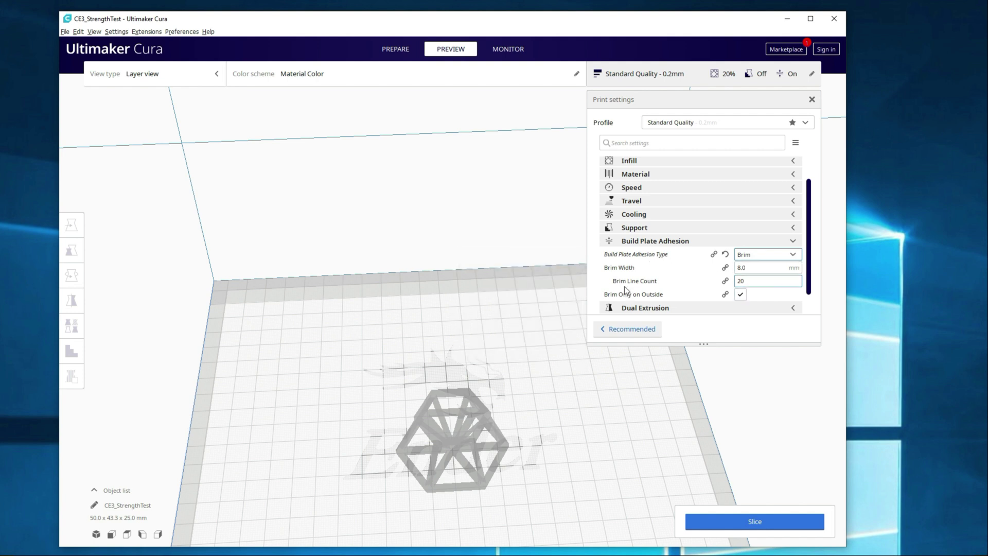
pyautogui.click(751, 268)
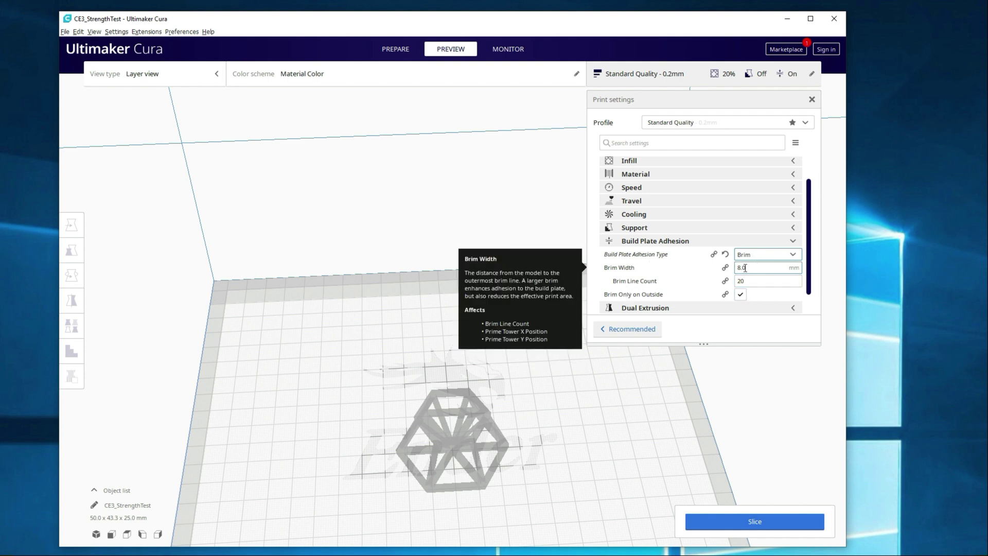
pyautogui.click(809, 522)
pyautogui.click(747, 280)
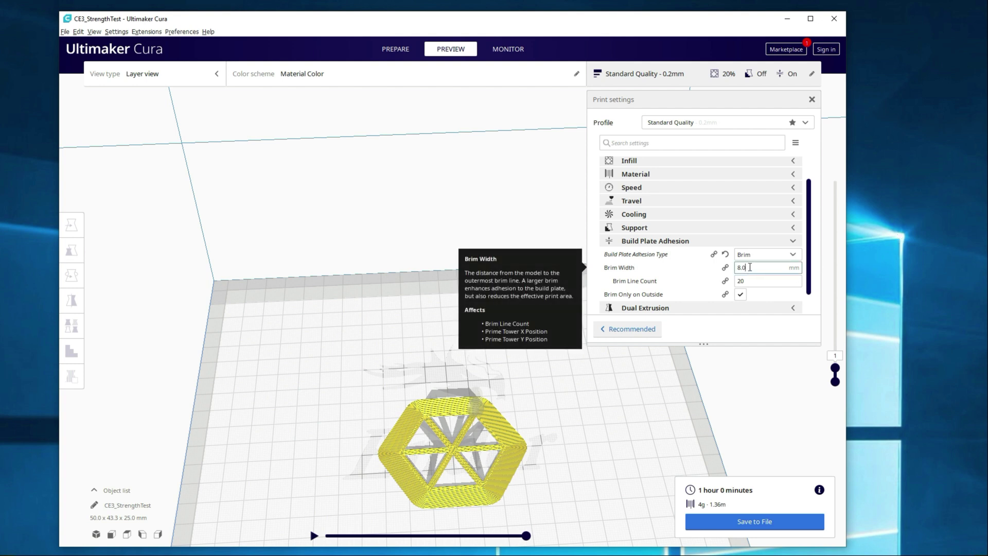
# - Change Brim Width to 10 mm (25 lines) and re-slice for 1 hour 1 minute, 1.39m
pyautogui.moveTo(749, 267); pyautogui.dragTo(723, 269)
pyautogui.write('10')
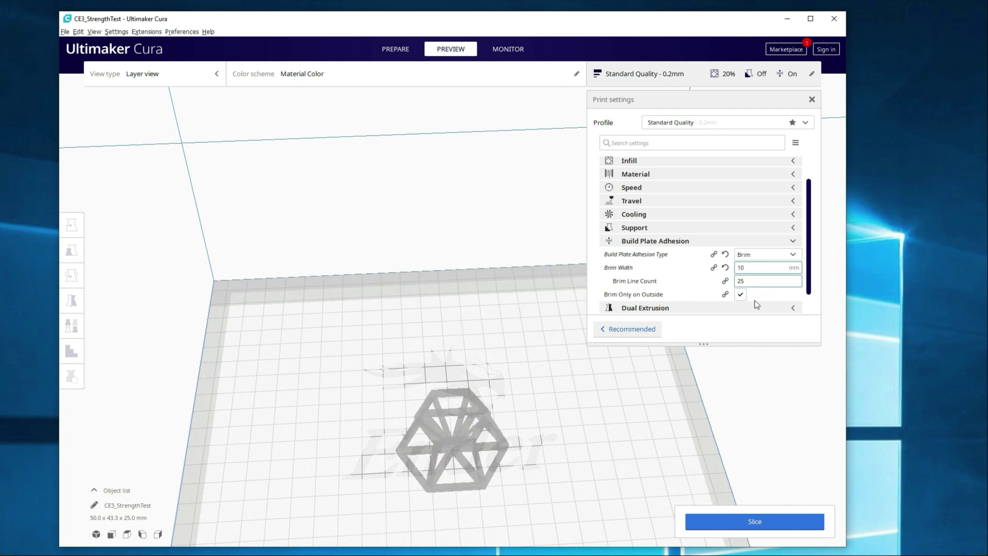
pyautogui.click(751, 521)
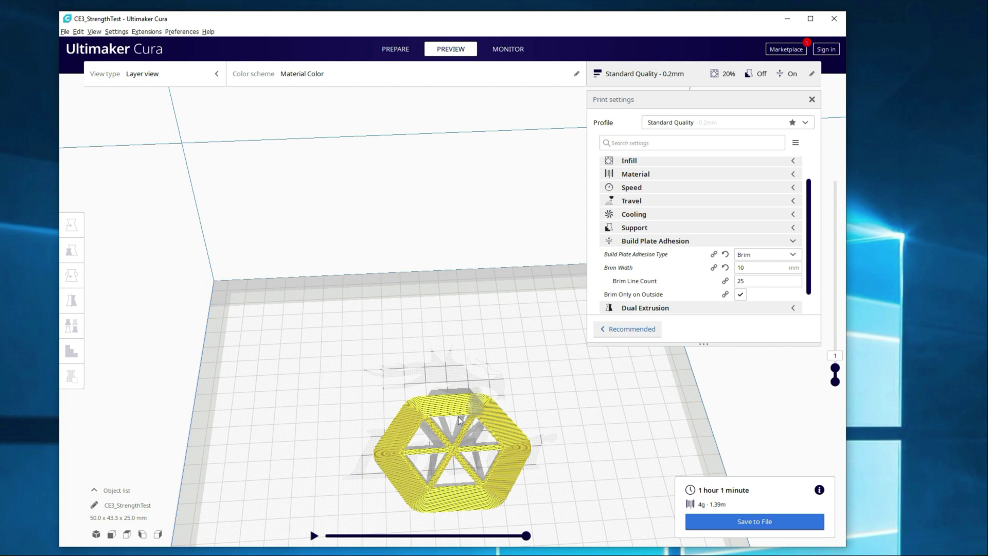
# - Switch adhesion to Raft and step the layer preview from layer 1 up through layer 6
pyautogui.click(780, 255)
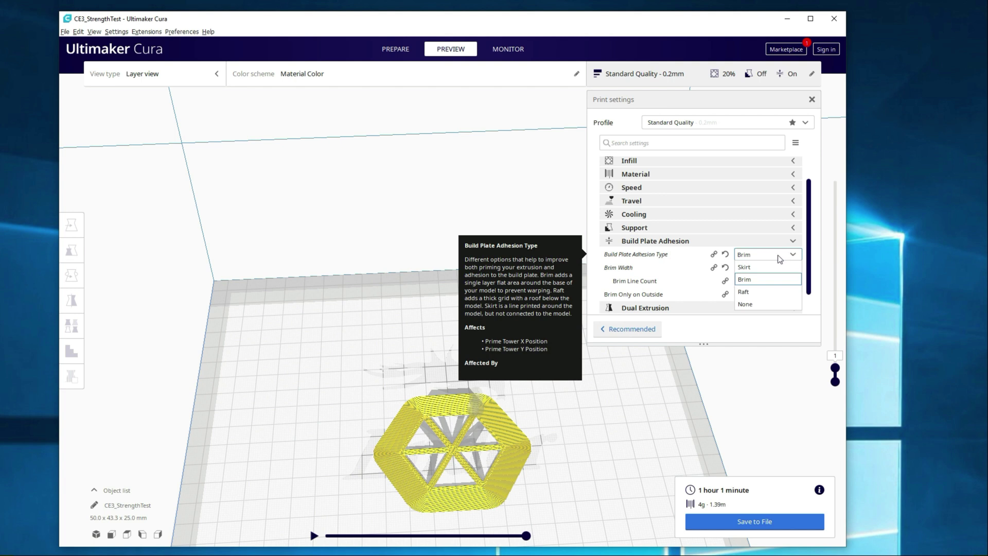
pyautogui.click(757, 294)
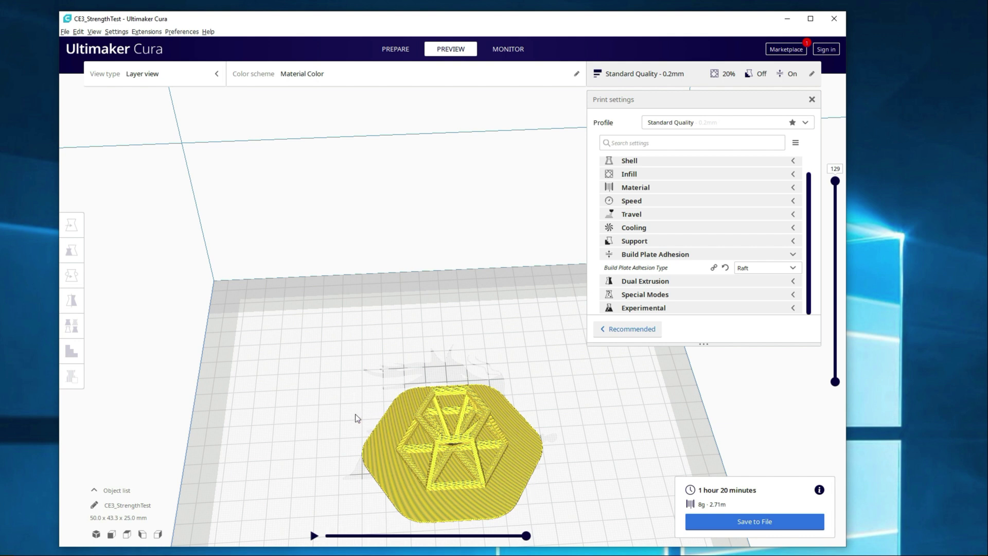
pyautogui.moveTo(835, 181); pyautogui.dragTo(826, 393)
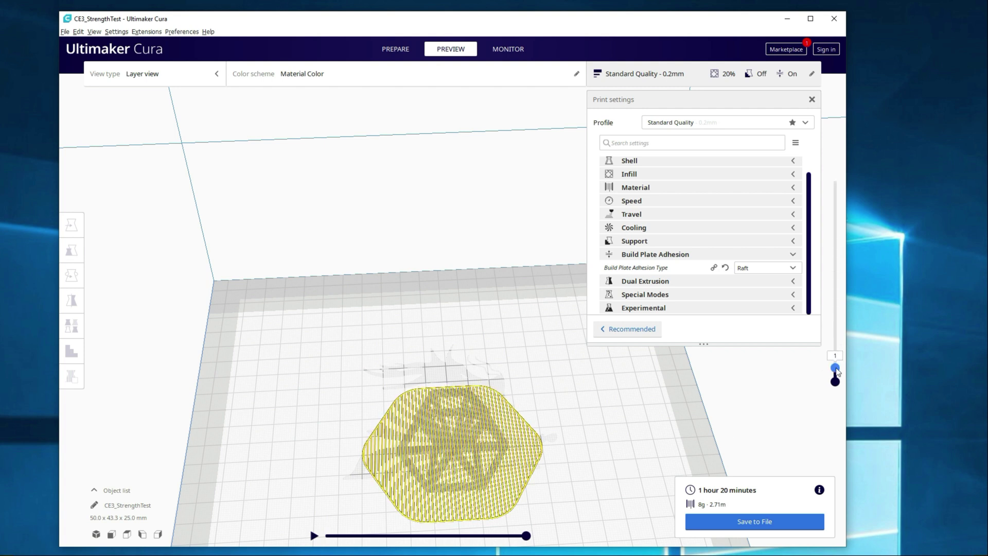
pyautogui.moveTo(836, 372); pyautogui.dragTo(840, 364)
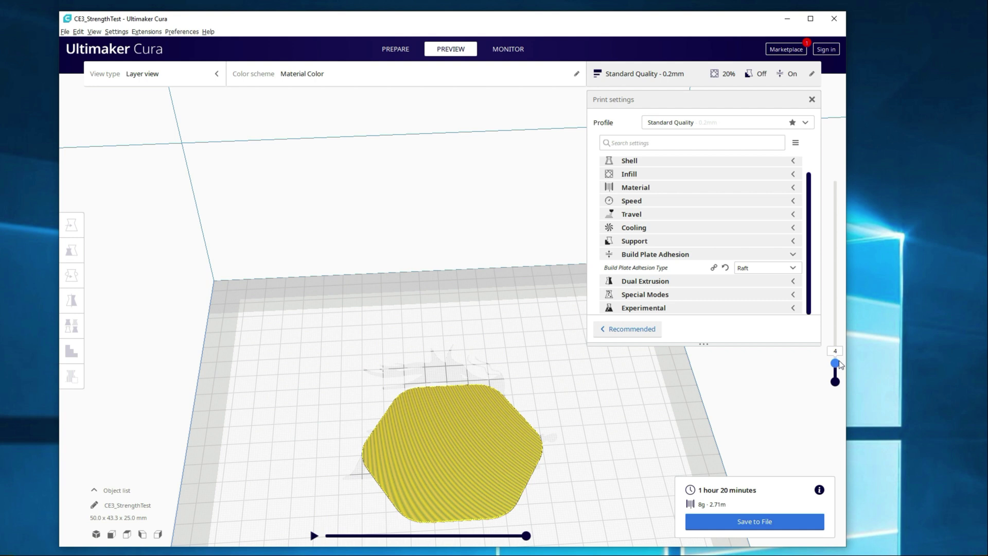
pyautogui.moveTo(839, 365); pyautogui.dragTo(840, 364)
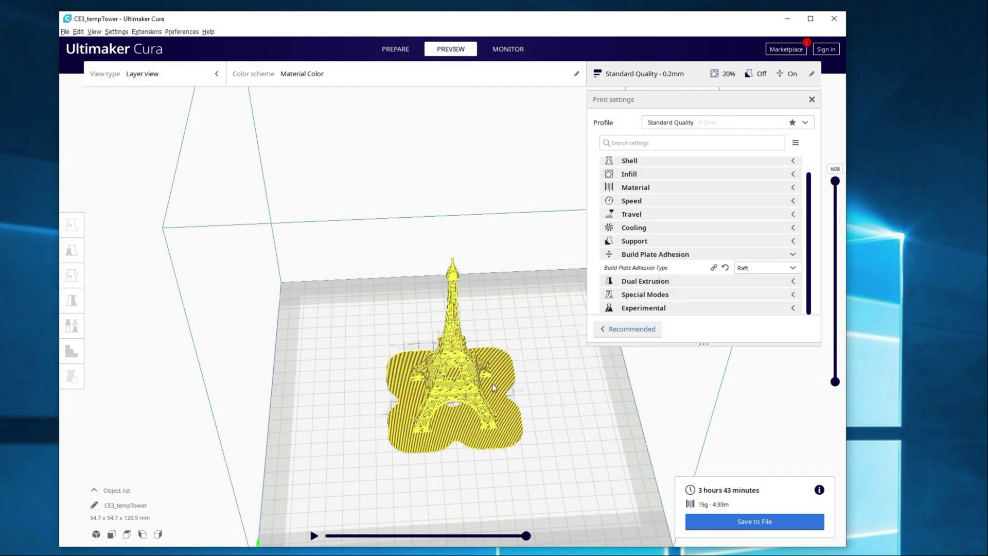
# - Zoom and orbit around the tower, lower the layer slider to the raft layers, then raise it back
pyautogui.scroll(1, 533, 472)
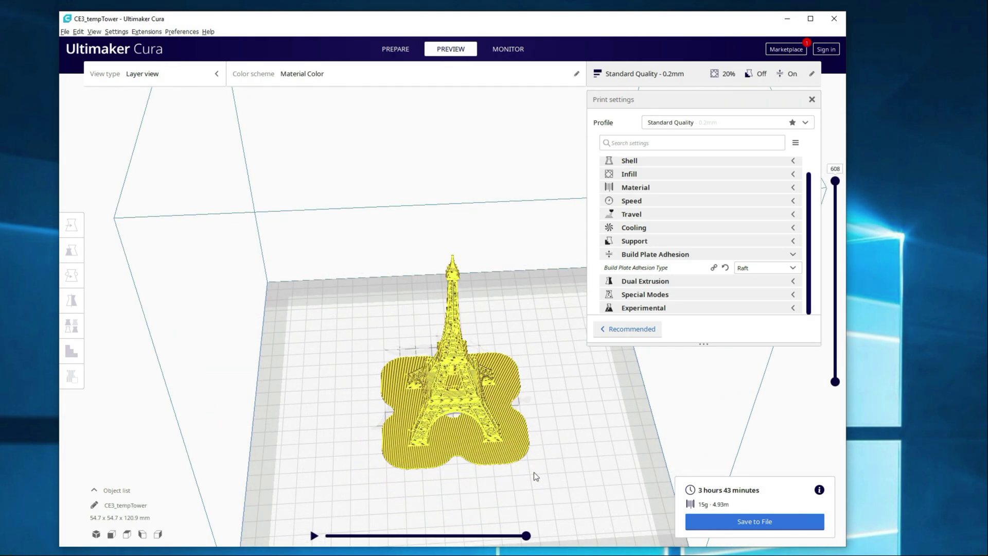
pyautogui.scroll(3, 533, 471)
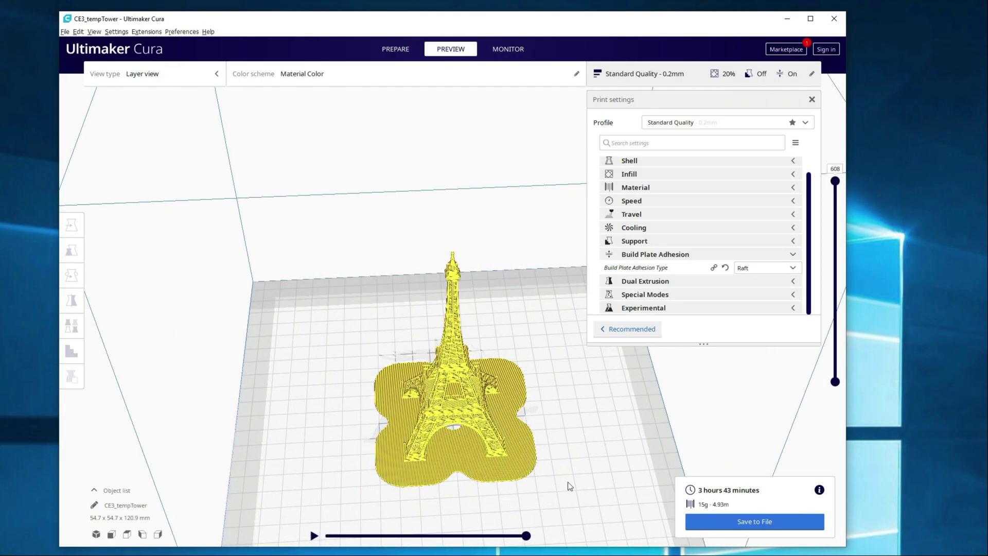
pyautogui.scroll(2, 561, 492)
pyautogui.moveTo(575, 508); pyautogui.dragTo(542, 487, button='right')
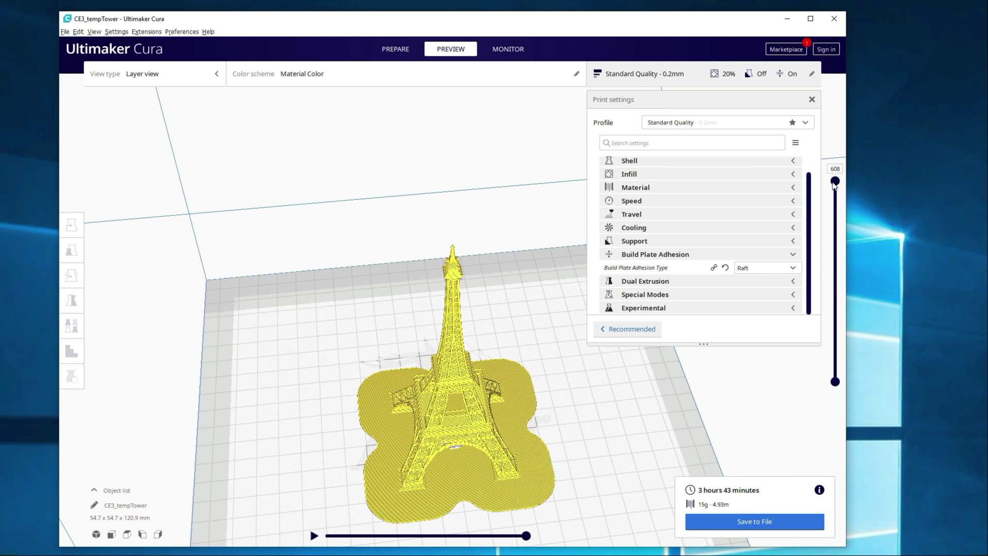
pyautogui.moveTo(834, 182); pyautogui.dragTo(833, 378)
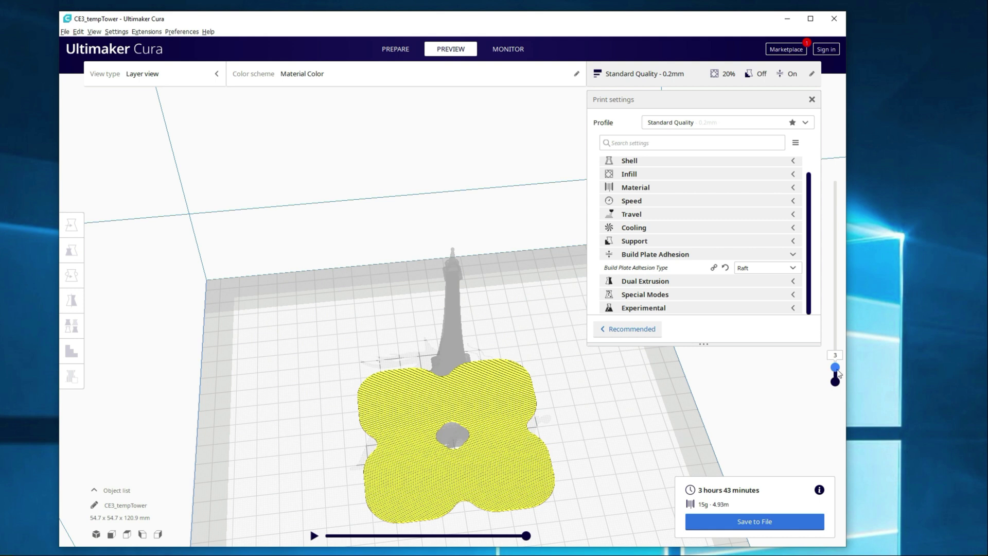
pyautogui.moveTo(834, 367); pyautogui.dragTo(834, 329)
# - Switch adhesion to Brim and slice, giving 3 hours 17 minutes and 9 g
pyautogui.click(751, 271)
pyautogui.click(761, 292)
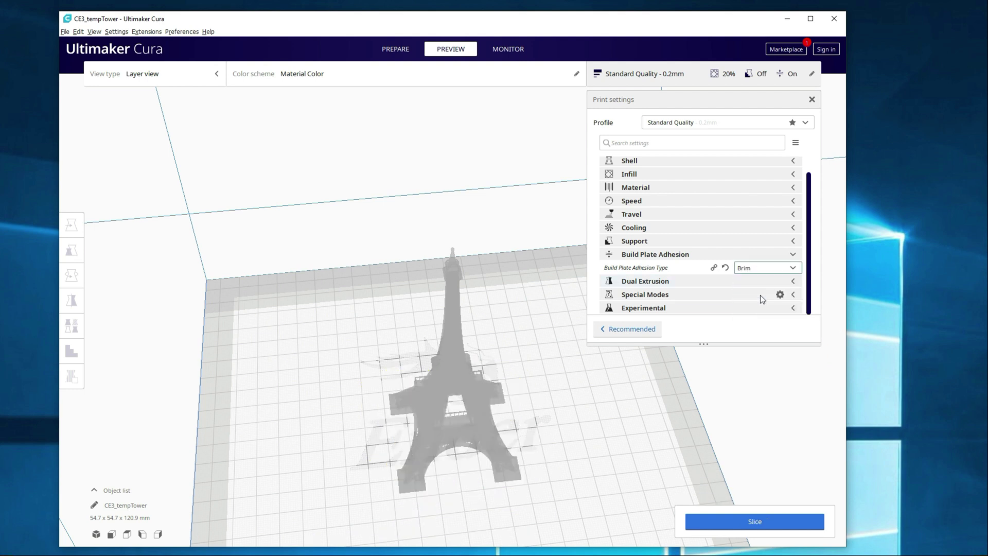
pyautogui.click(757, 520)
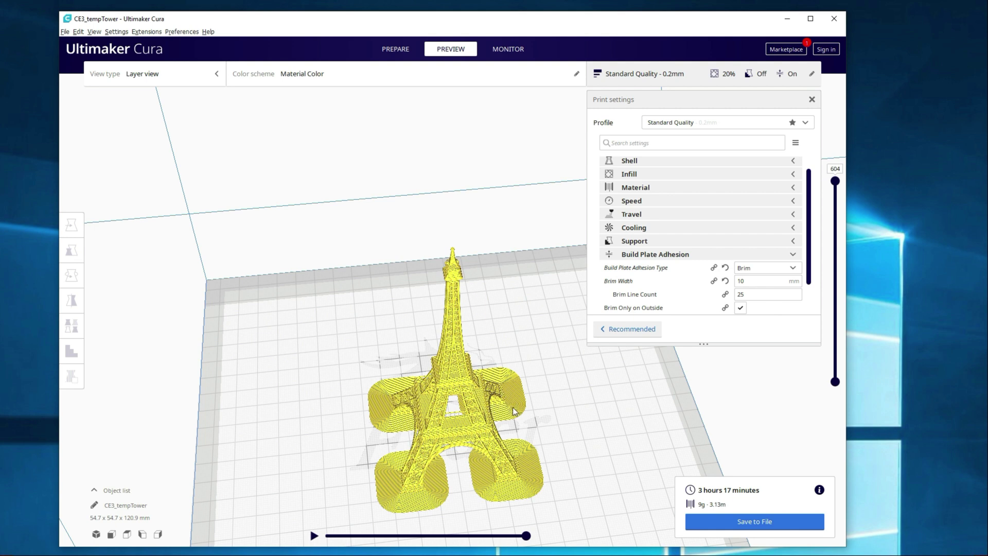
# - Set the build plate adhesion type back to Raft
pyautogui.click(779, 283)
pyautogui.click(779, 267)
pyautogui.click(757, 310)
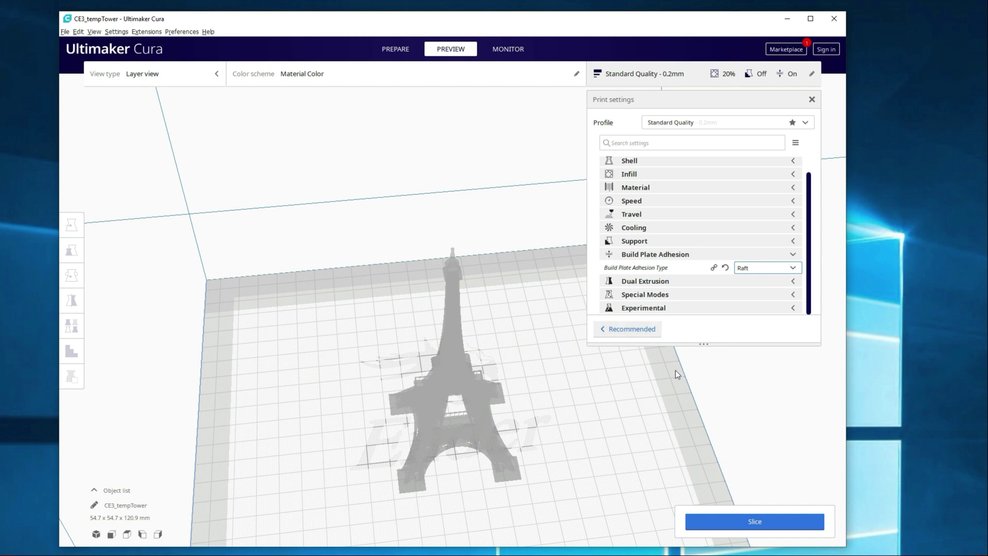
# - Slice CE3_tempTower on a raft, estimating 3 hours 43 minutes and 15 g of filament
pyautogui.click(733, 529)
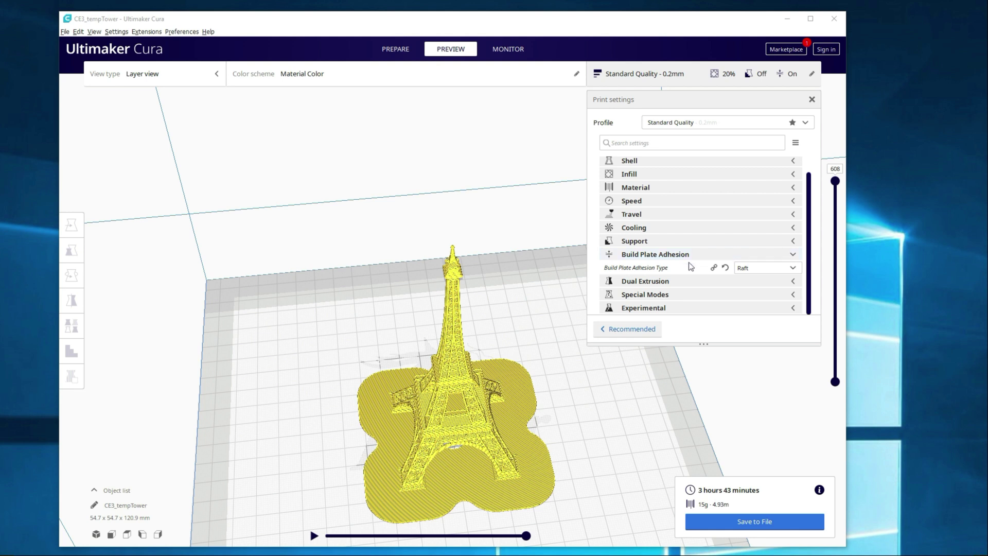
# - Switch adhesion to a 5-line Skirt and slice, estimating 3 h 11 min, 9 g, 2.92 m
pyautogui.moveTo(690, 267)
pyautogui.click(754, 270)
pyautogui.click(746, 280)
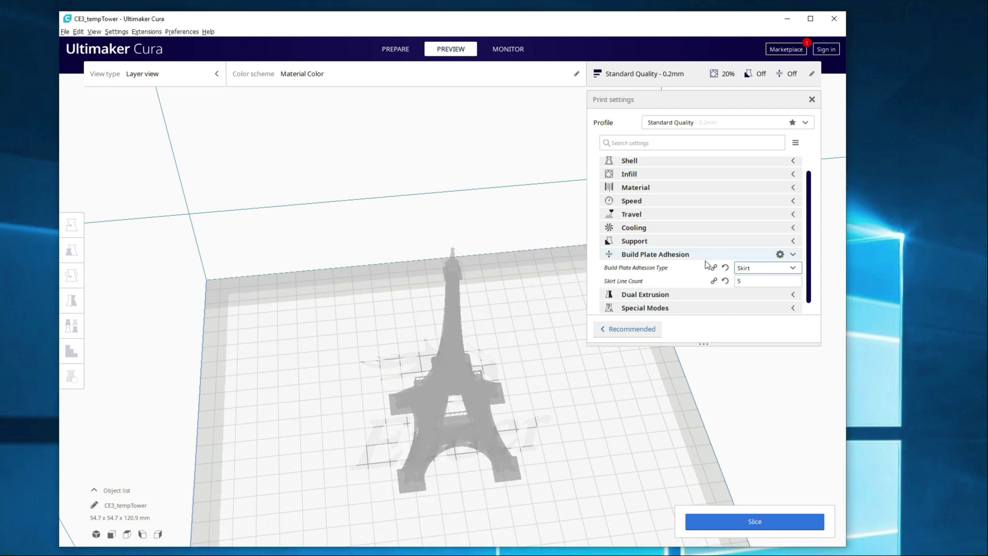
pyautogui.click(748, 519)
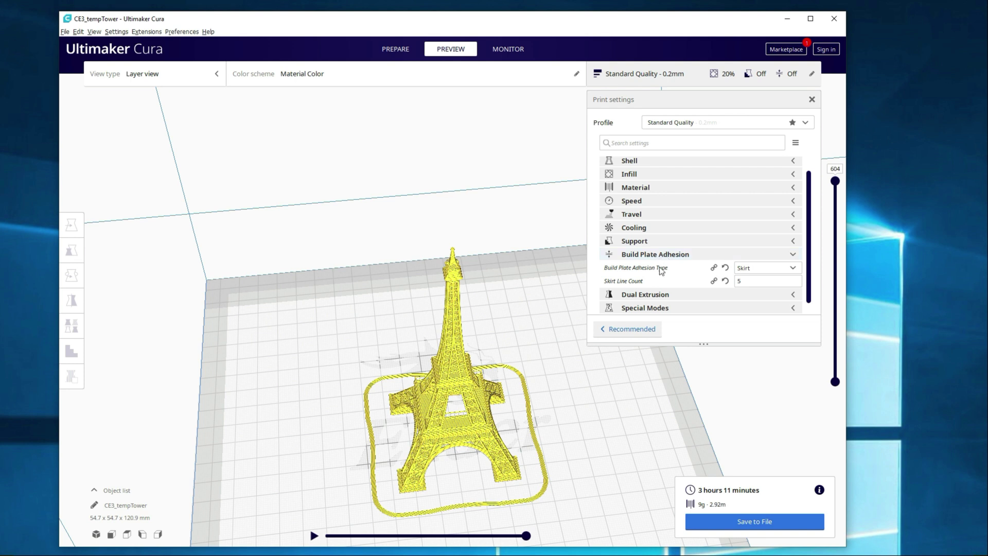
pyautogui.moveTo(672, 271)
# - Set adhesion to Brim, change Brim Width from 10 to 8 mm, and slice (3 h 15 min, 9 g)
pyautogui.click(769, 271)
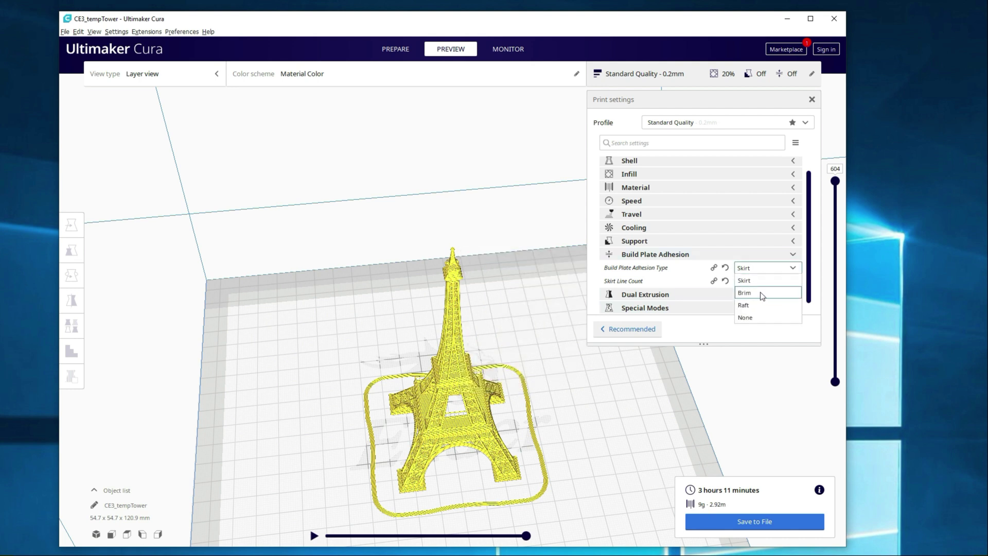
pyautogui.click(761, 293)
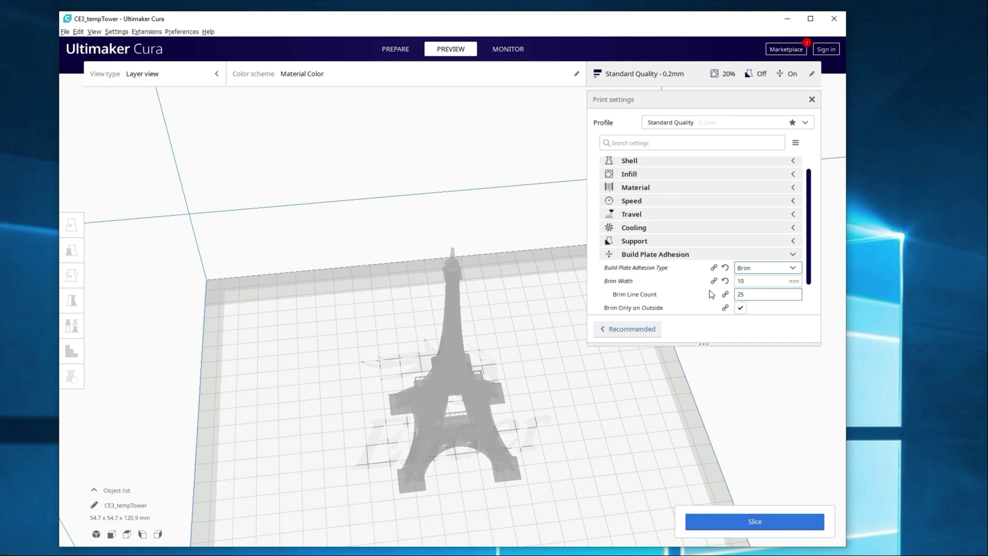
pyautogui.click(746, 281)
pyautogui.moveTo(749, 281); pyautogui.dragTo(729, 285)
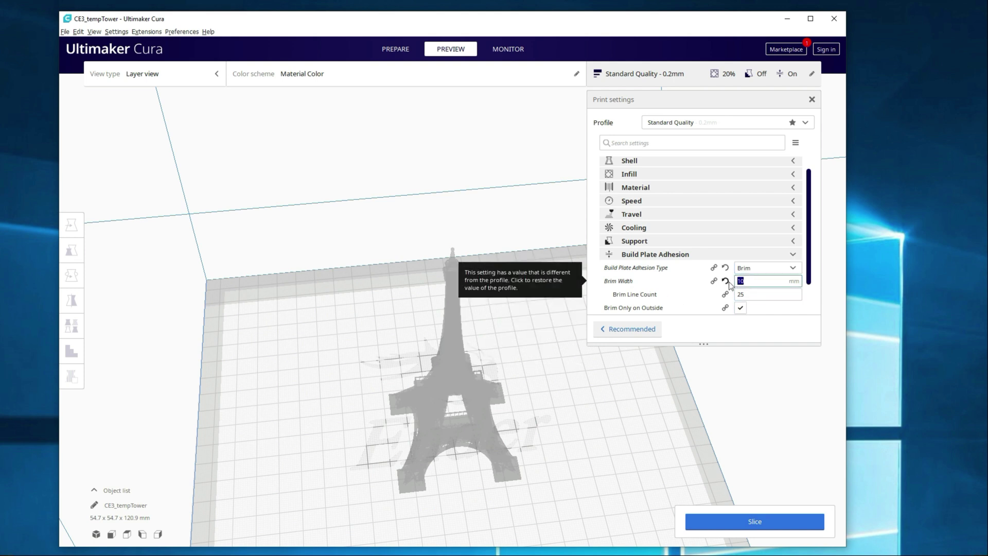
pyautogui.click(774, 268)
pyautogui.click(777, 253)
pyautogui.click(762, 294)
pyautogui.click(740, 308)
pyautogui.click(758, 519)
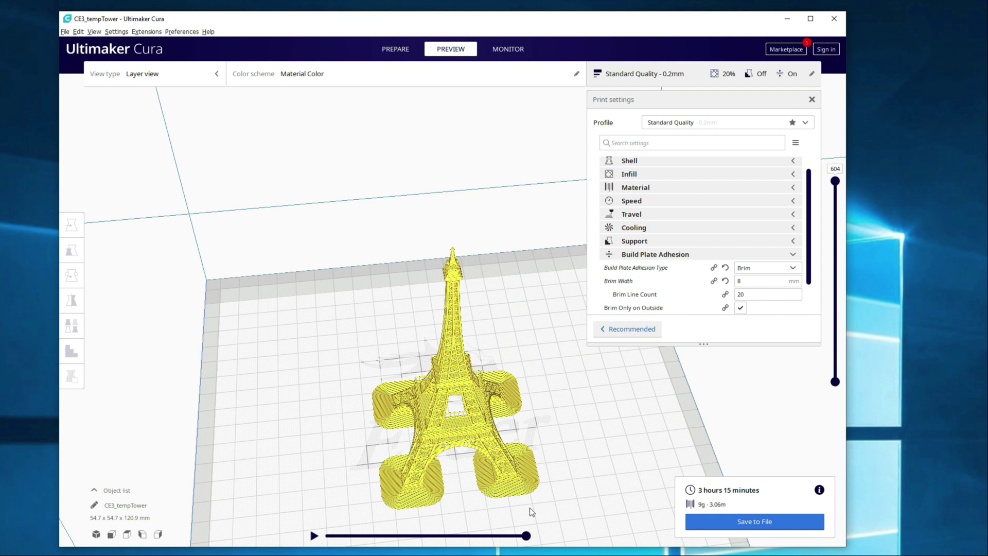
# - Switch adhesion back to Raft and slice, estimating 3 h 43 min, 15 g, 4.93 m
pyautogui.click(782, 270)
pyautogui.click(744, 309)
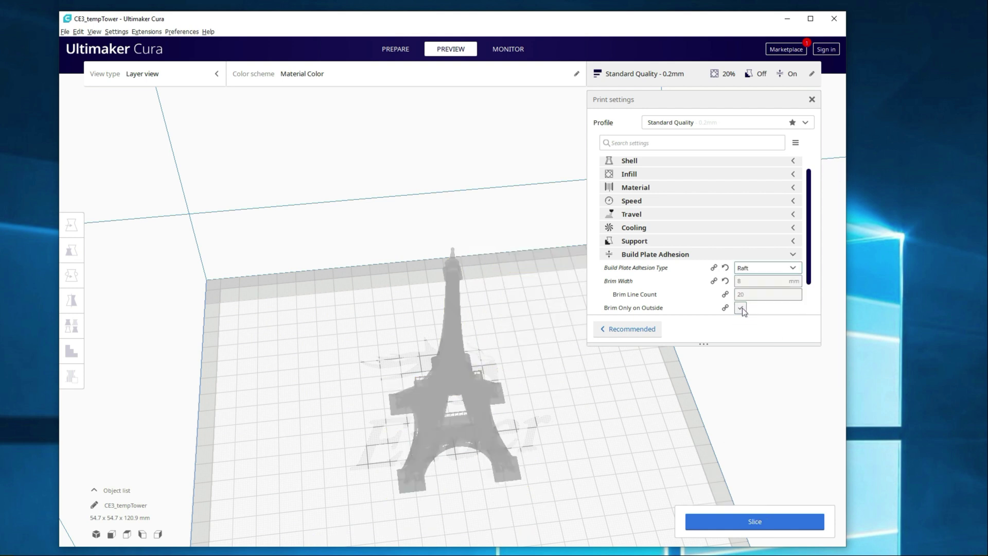
pyautogui.click(721, 520)
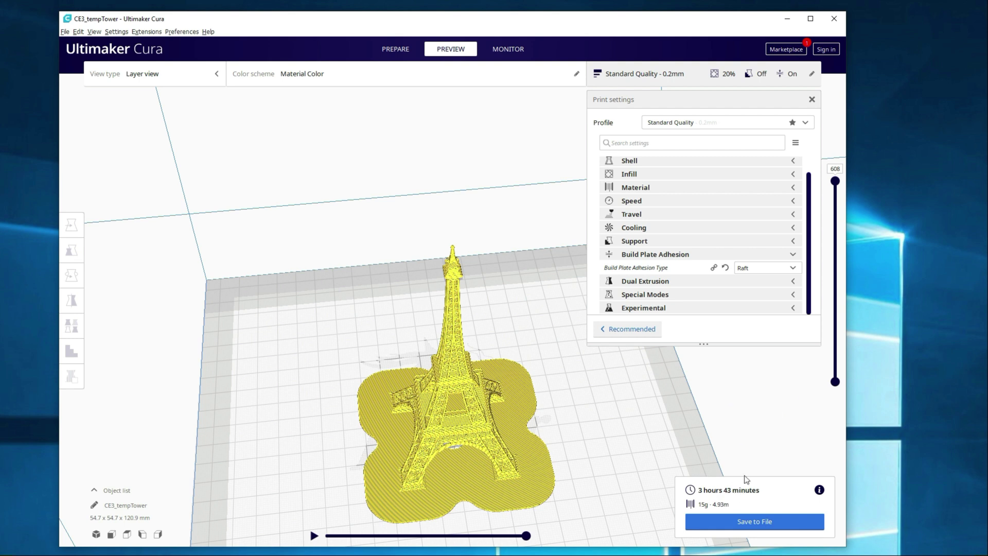
# - Switch adhesion to a 5-line Skirt and start a new slice of CE3_tempTower
pyautogui.click(747, 268)
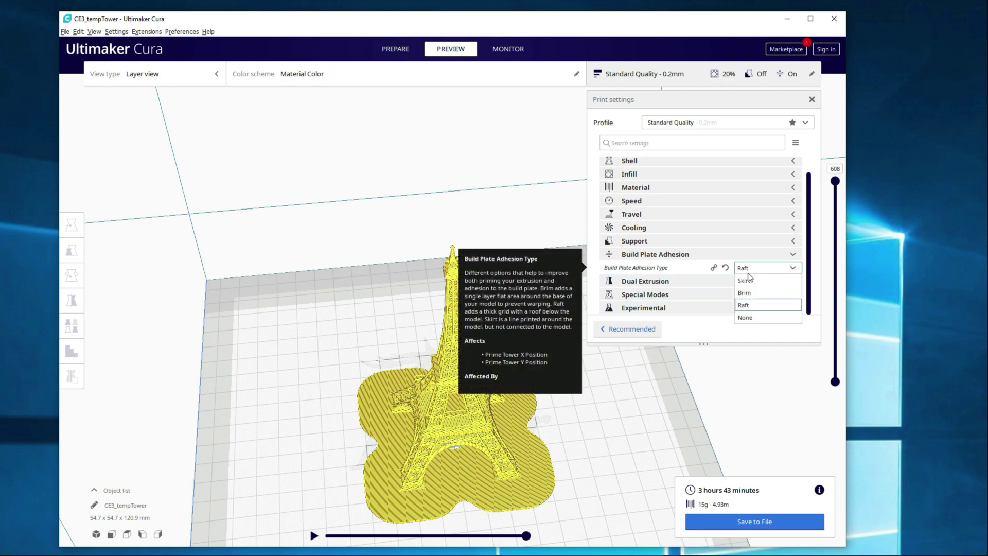
pyautogui.click(746, 282)
pyautogui.click(752, 517)
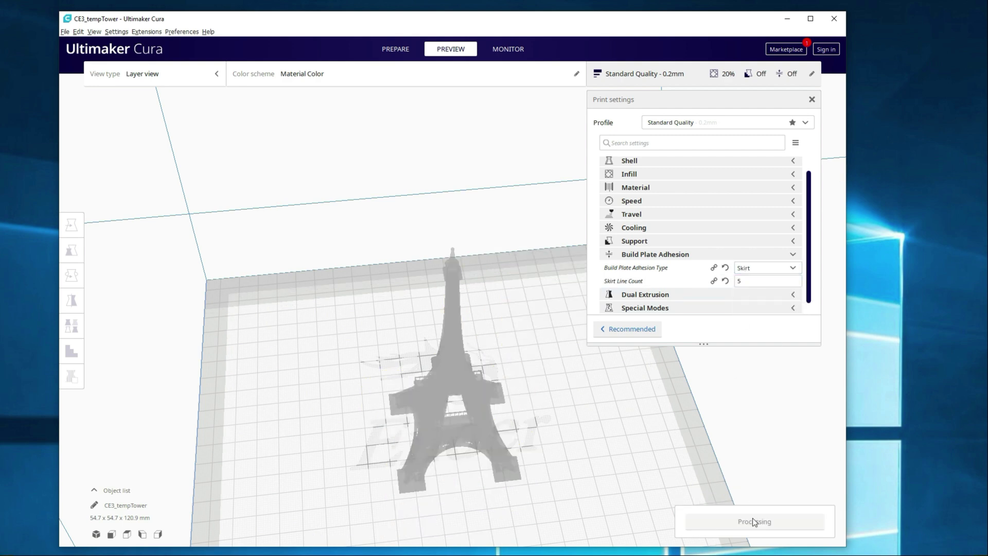